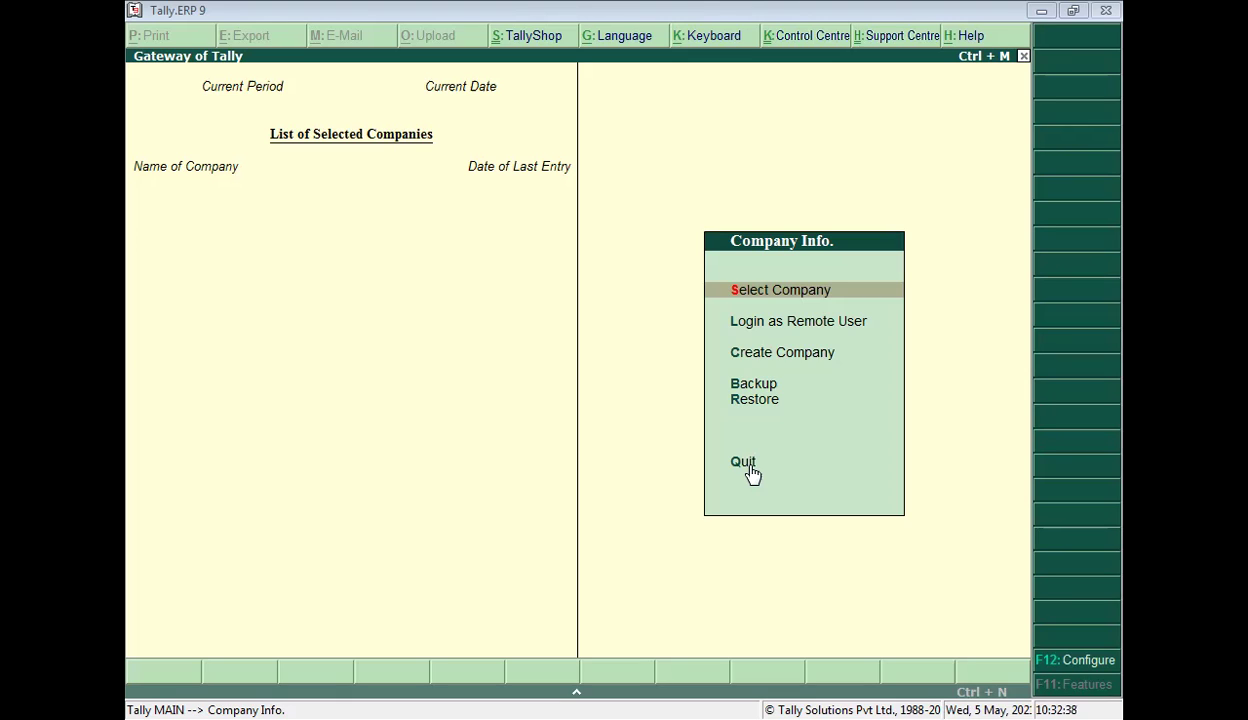
# Start a new company named Vinay Books Paradise, keeping it as the mailing name.
pyautogui.click(810, 358)
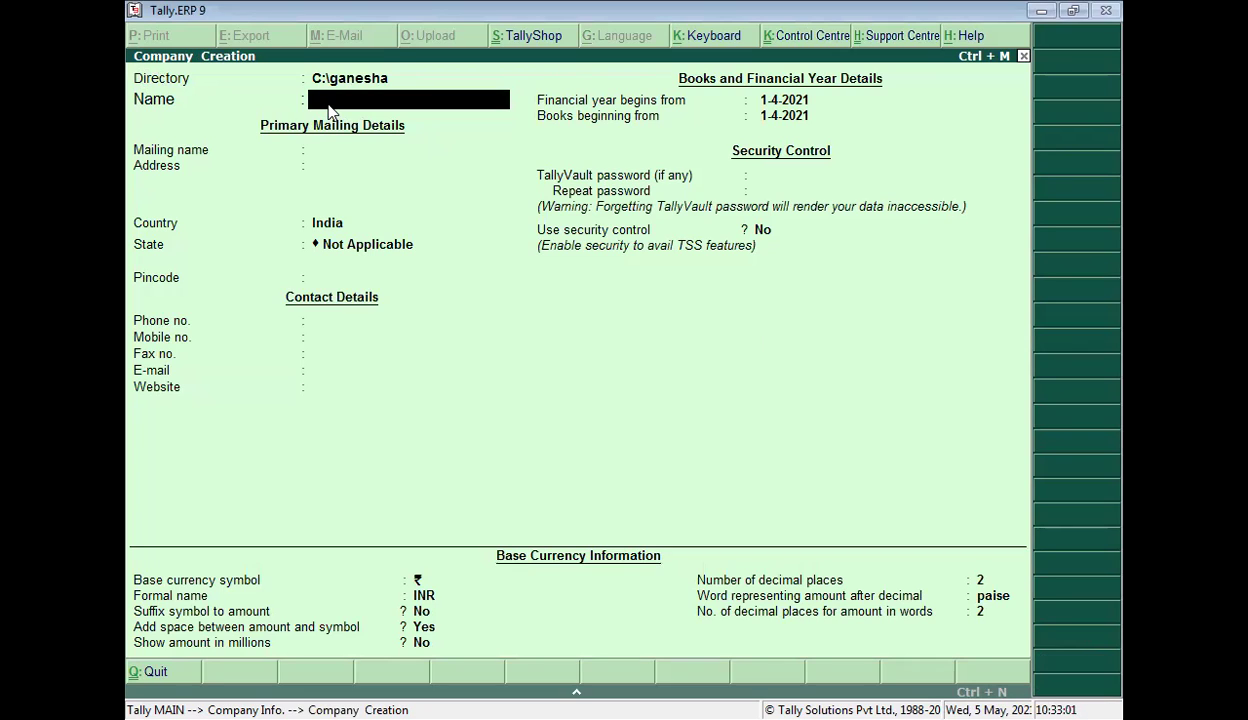
pyautogui.write('V')
pyautogui.write('inay Boo')
pyautogui.write('ks Parad')
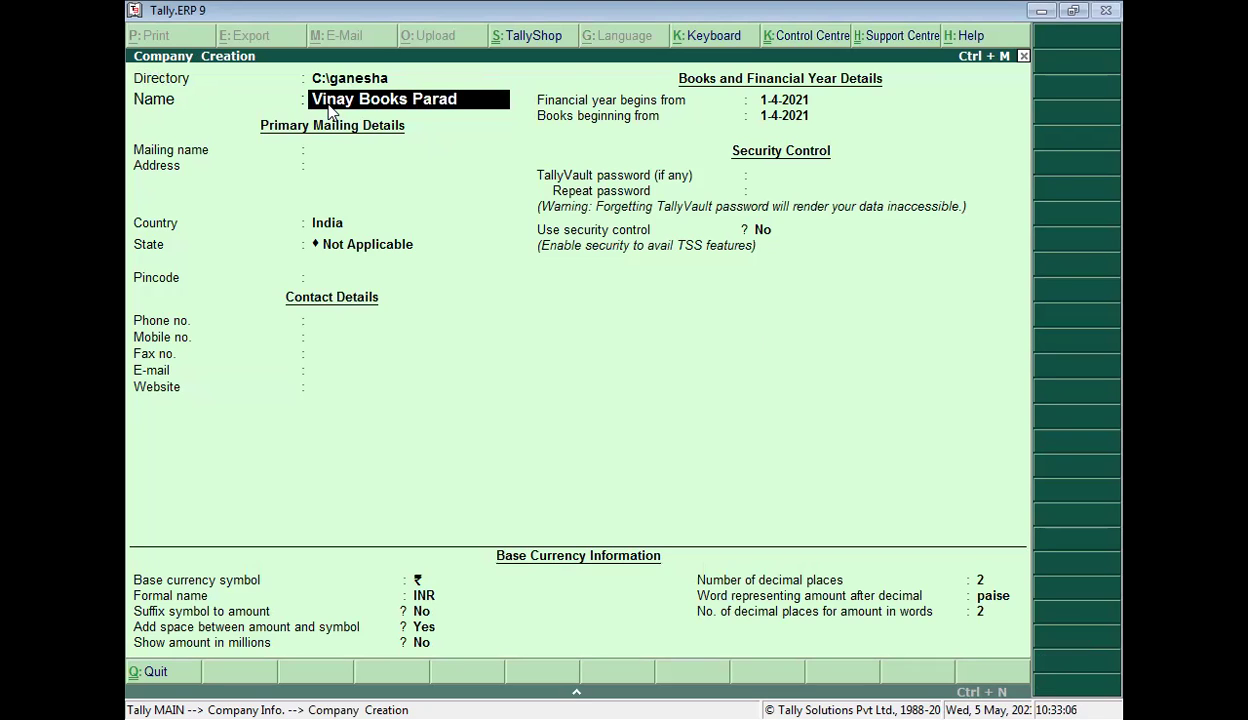
pyautogui.write('ise')
pyautogui.press('Return')
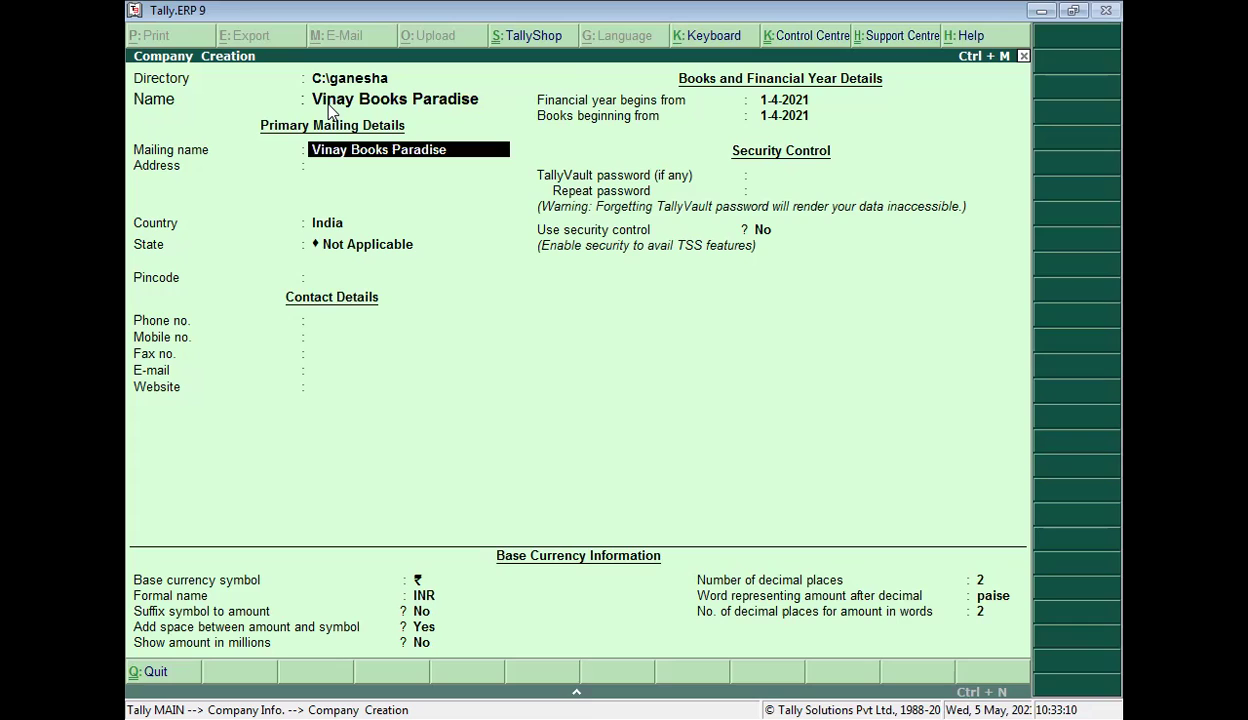
pyautogui.press('Return')
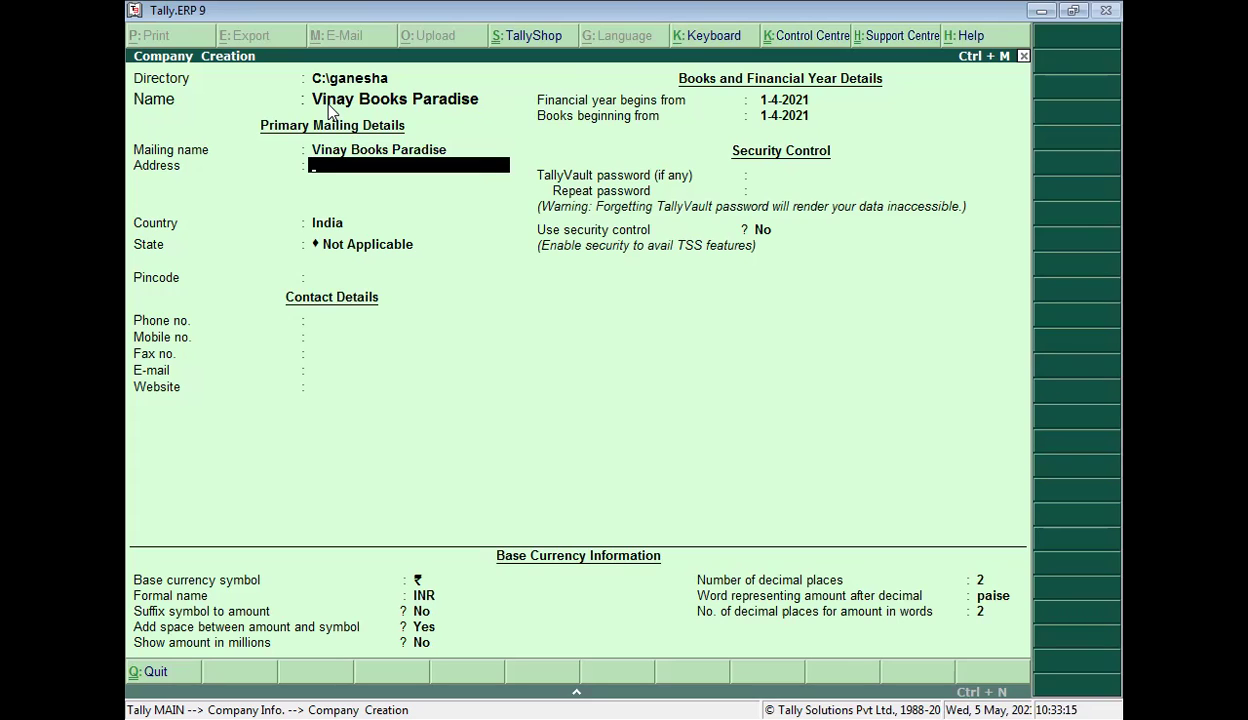
# Enter the address lines Kappagal Road and Ballari.
pyautogui.write('Ka')
pyautogui.write('ppag')
pyautogui.write('al Roa')
pyautogui.write('d')
pyautogui.press('Return')
pyautogui.write('Bal')
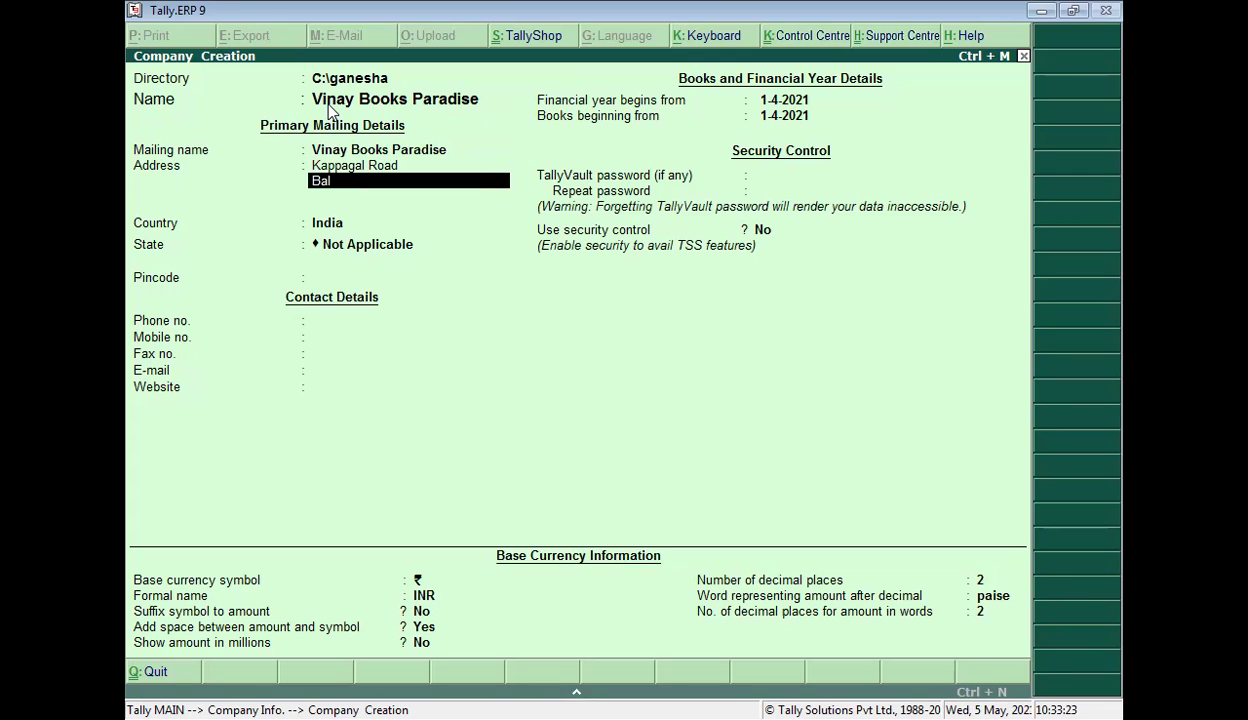
pyautogui.write('lari')
# Keep India as country, choose Karnataka as state, and set pincode 583103.
pyautogui.press('Return')
pyautogui.press('Return')
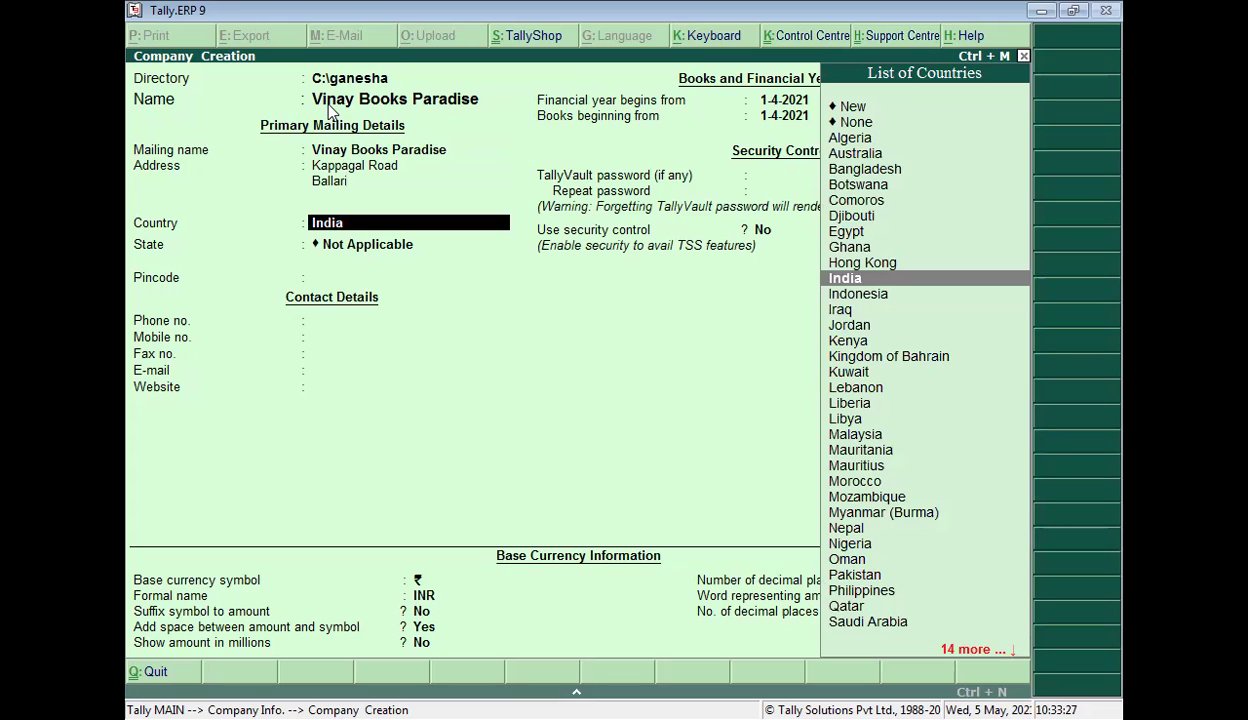
pyautogui.press('Return')
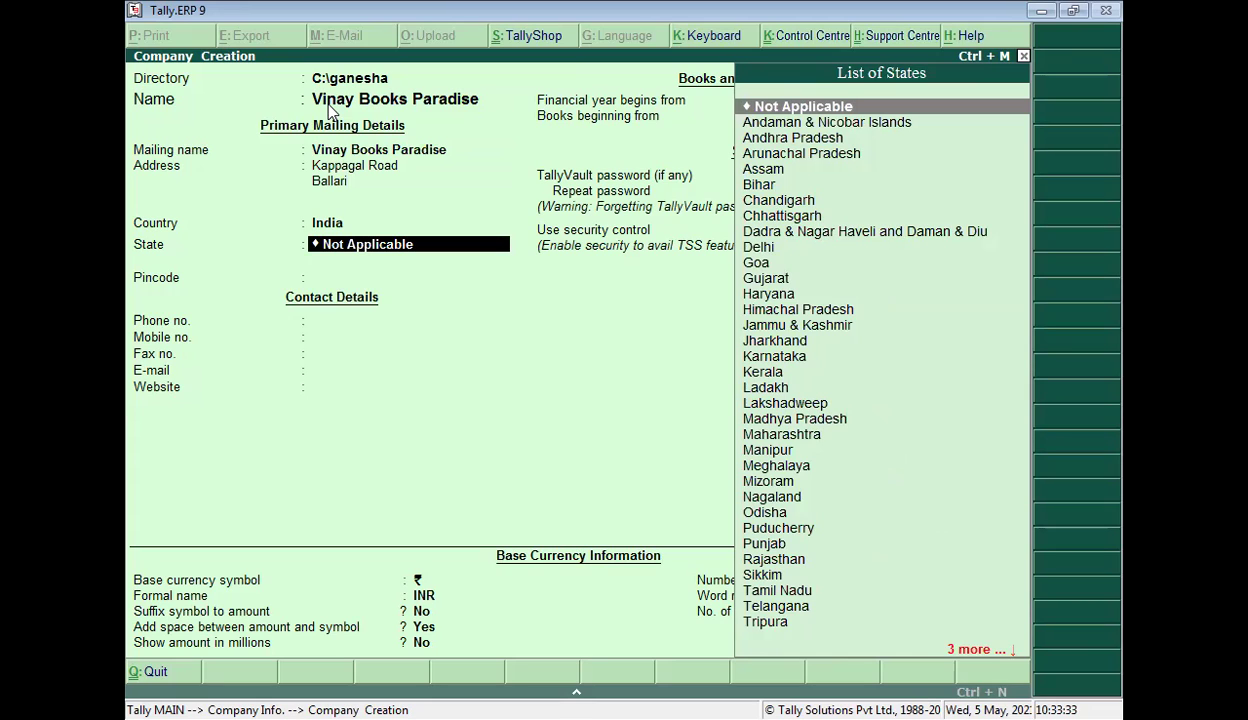
pyautogui.write('K')
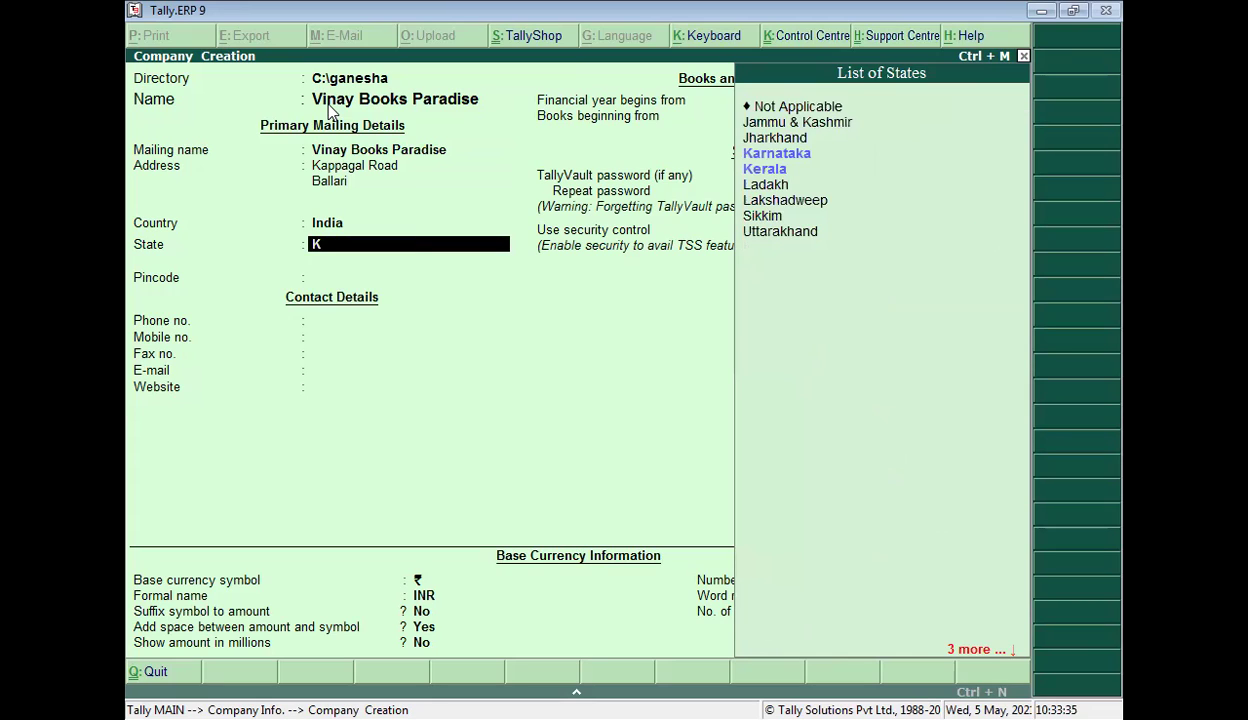
pyautogui.write('arn')
pyautogui.press('Return')
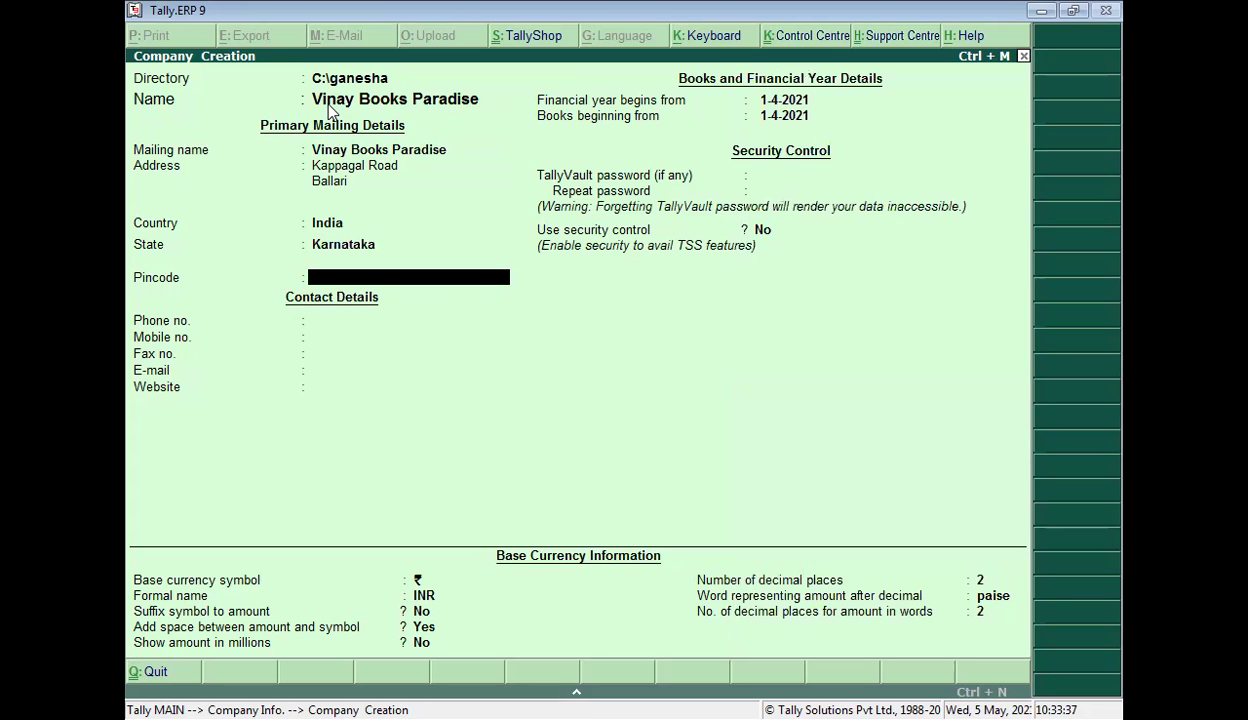
pyautogui.write('5831')
pyautogui.write('03')
pyautogui.press('Return')
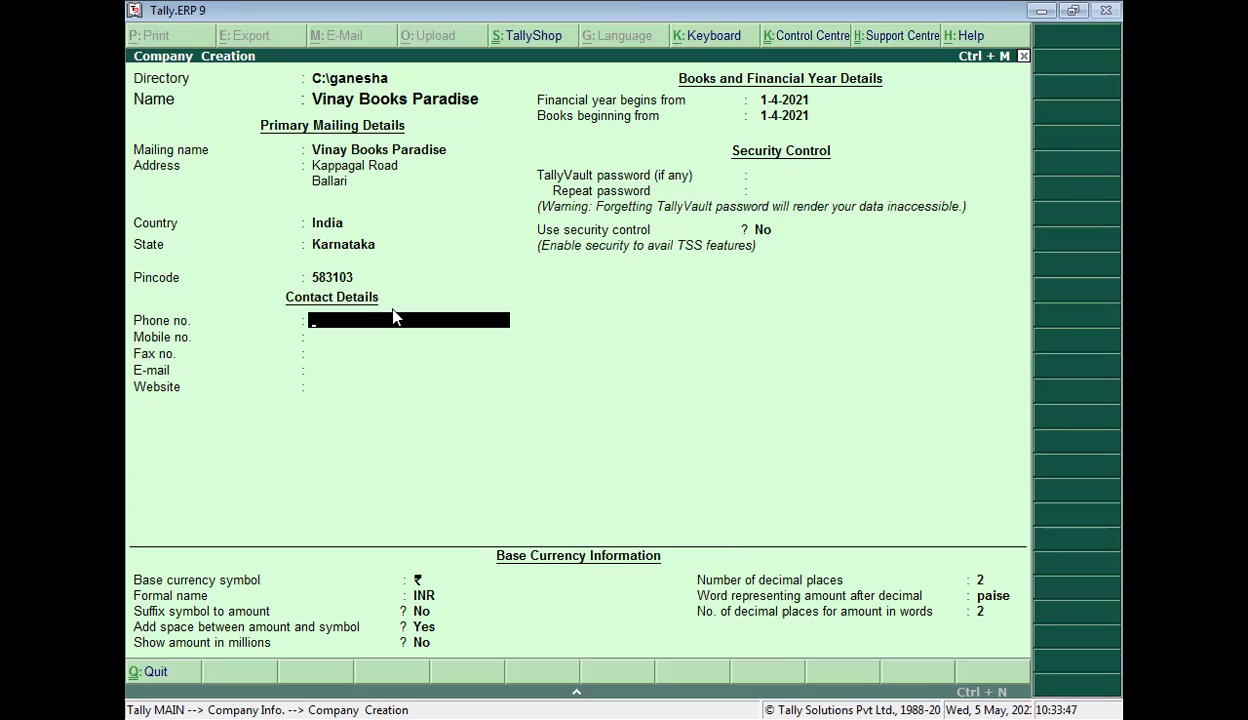
pyautogui.press('Return')
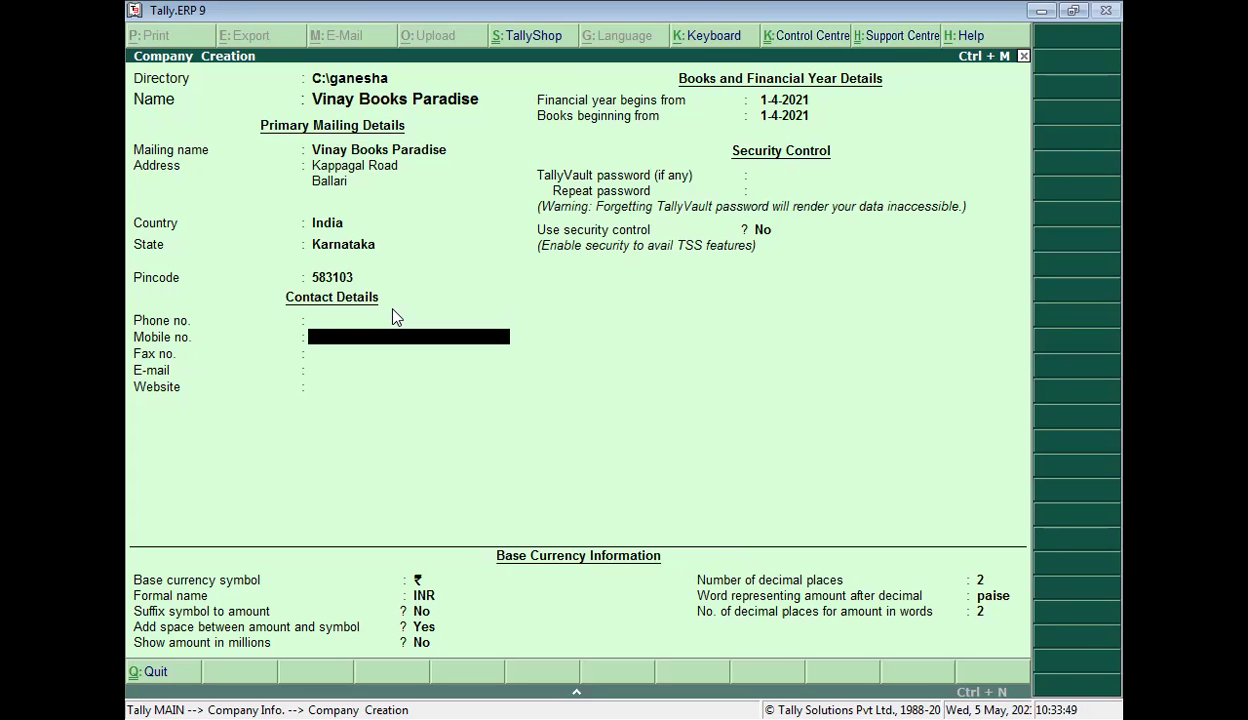
pyautogui.press('Return')
pyautogui.press('Return')
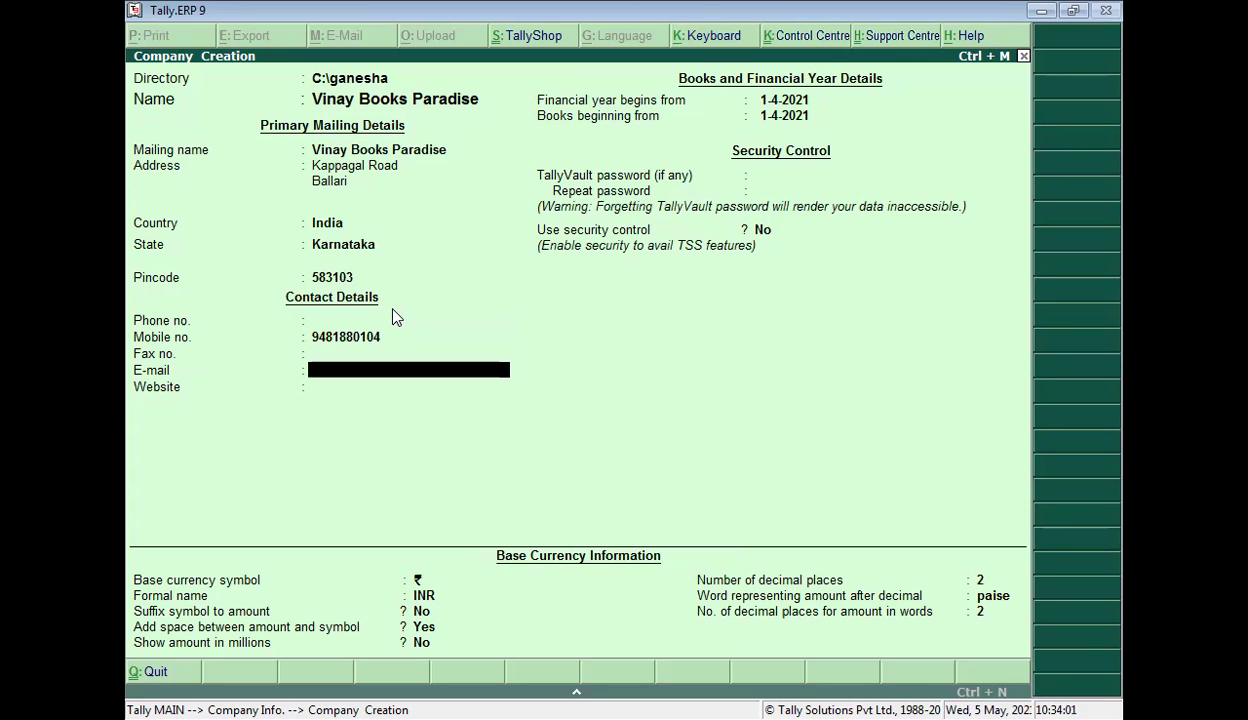
pyautogui.press('Return')
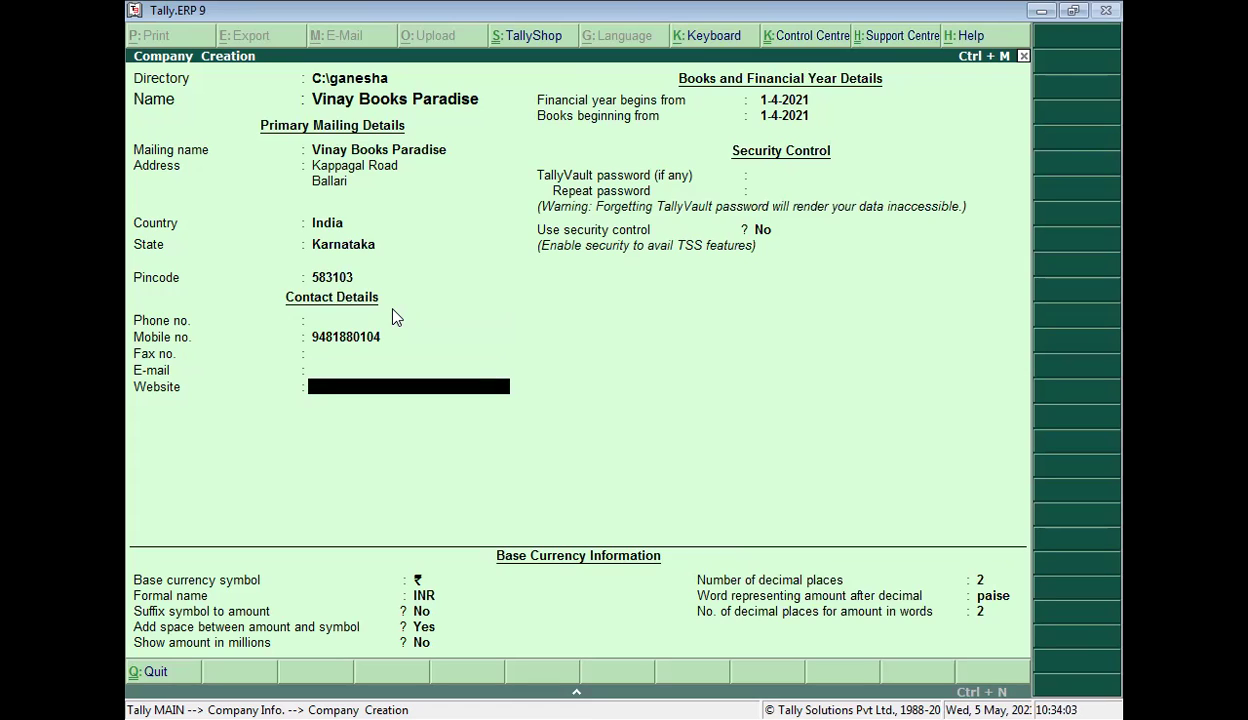
pyautogui.write('www')
pyautogui.write('.mice')
pyautogui.write('training.')
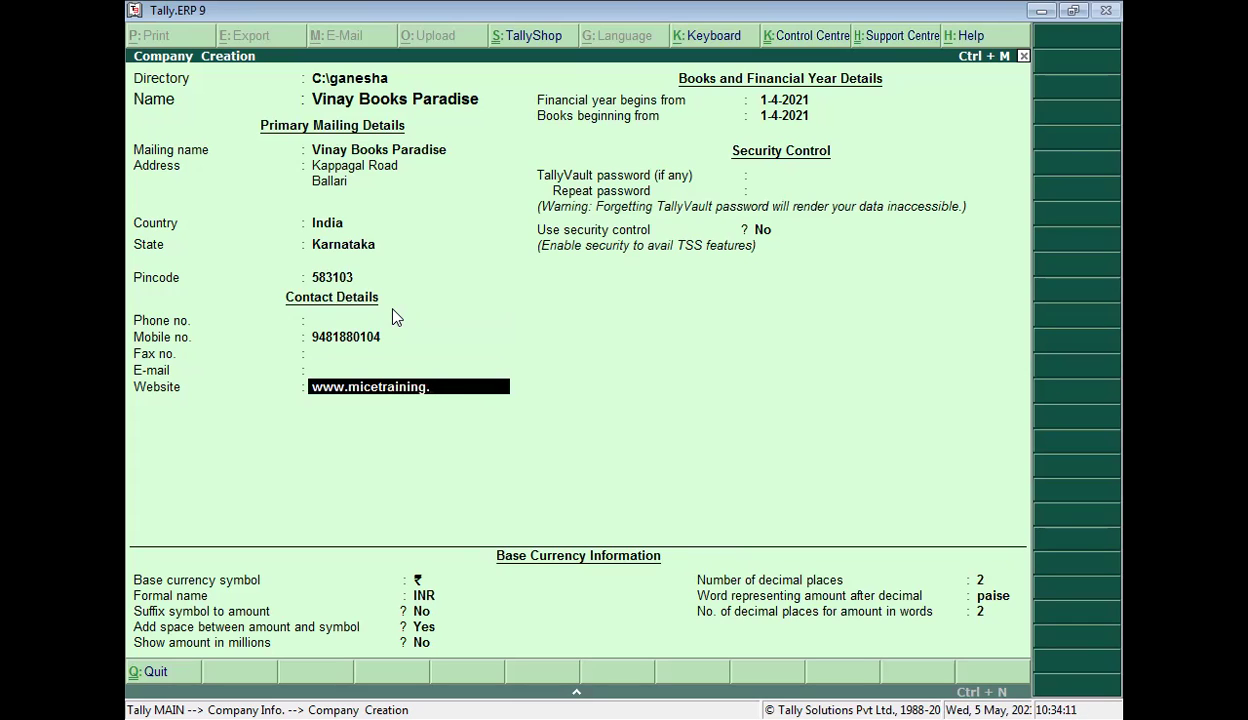
pyautogui.write('in')
pyautogui.press('Return')
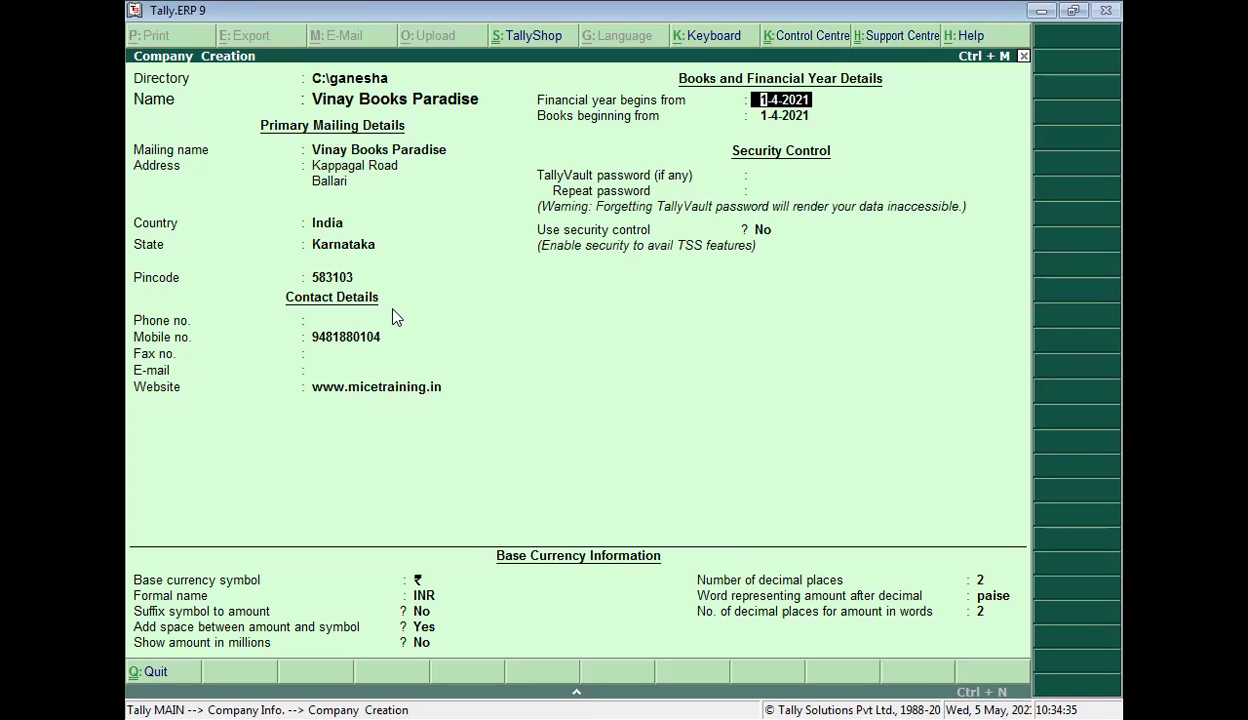
# Keep financial year and books beginning at 1-4-2021, with no TallyVault password and default INR currency.
pyautogui.press('Return')
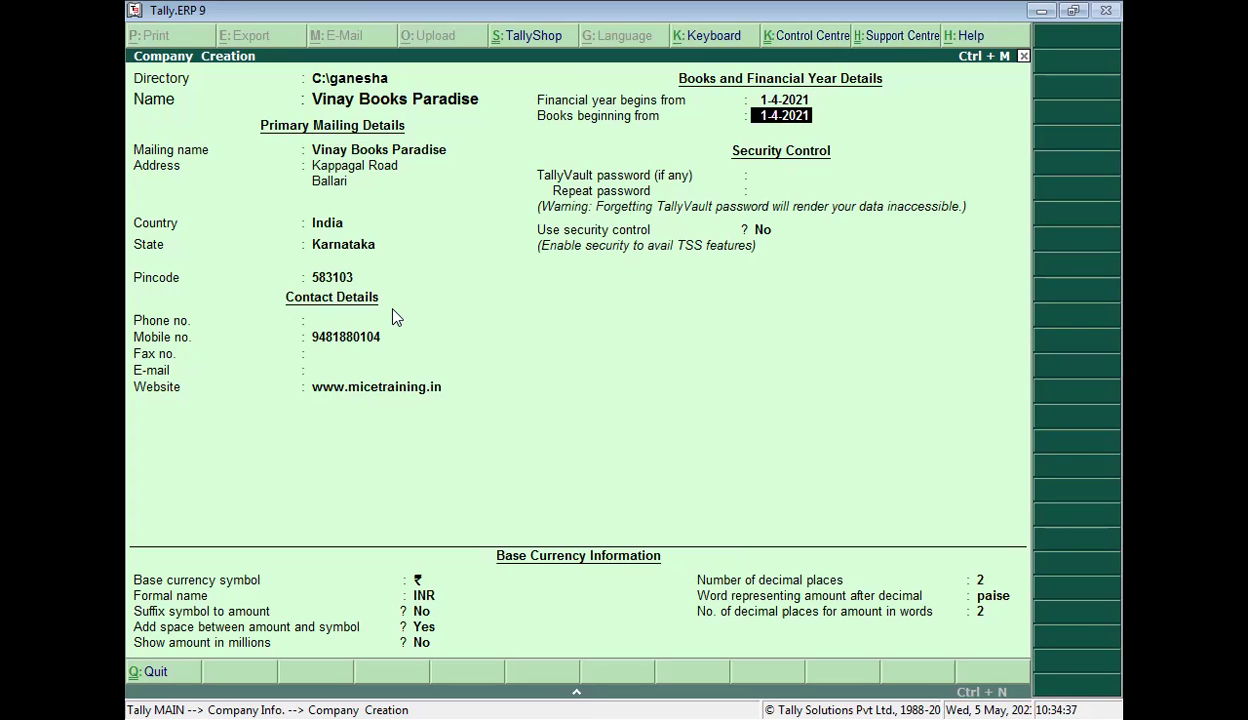
pyautogui.press('Return')
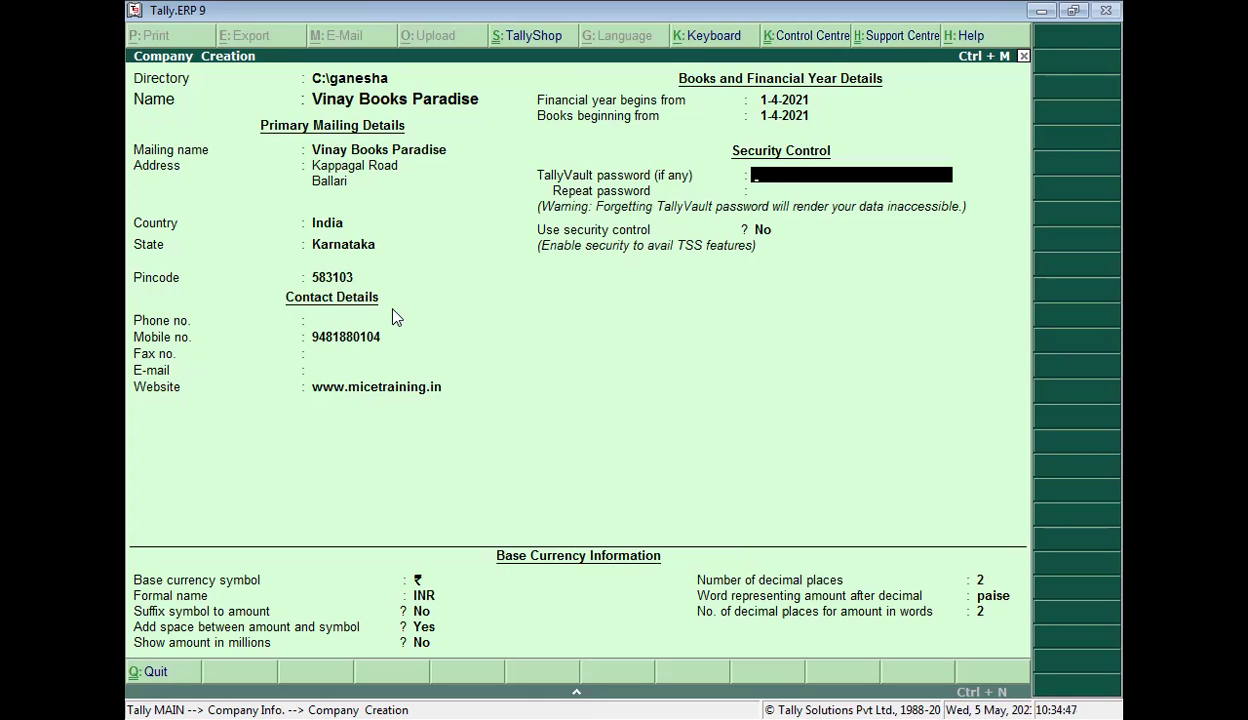
pyautogui.press('Return')
pyautogui.press('Return')
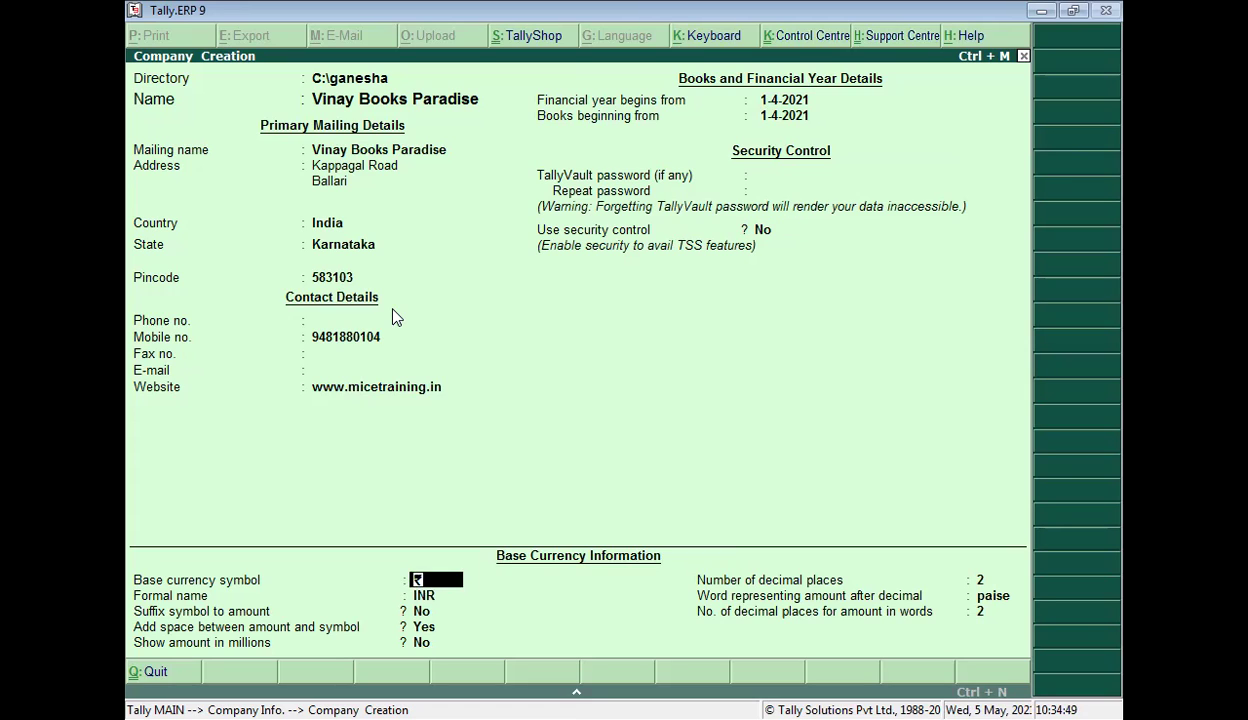
pyautogui.press('Return')
pyautogui.press('Return')
pyautogui.press('Return')
pyautogui.press('Return')
pyautogui.press('Return')
pyautogui.press('Return')
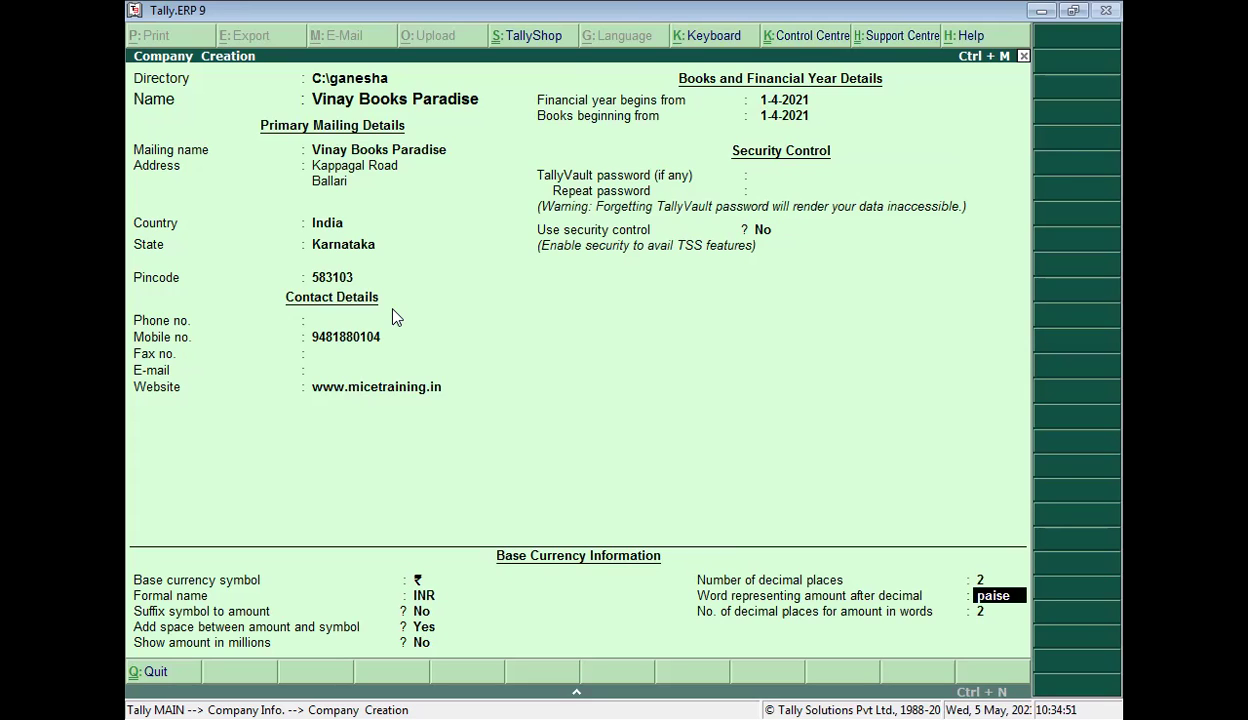
pyautogui.press('Return')
pyautogui.press('Return')
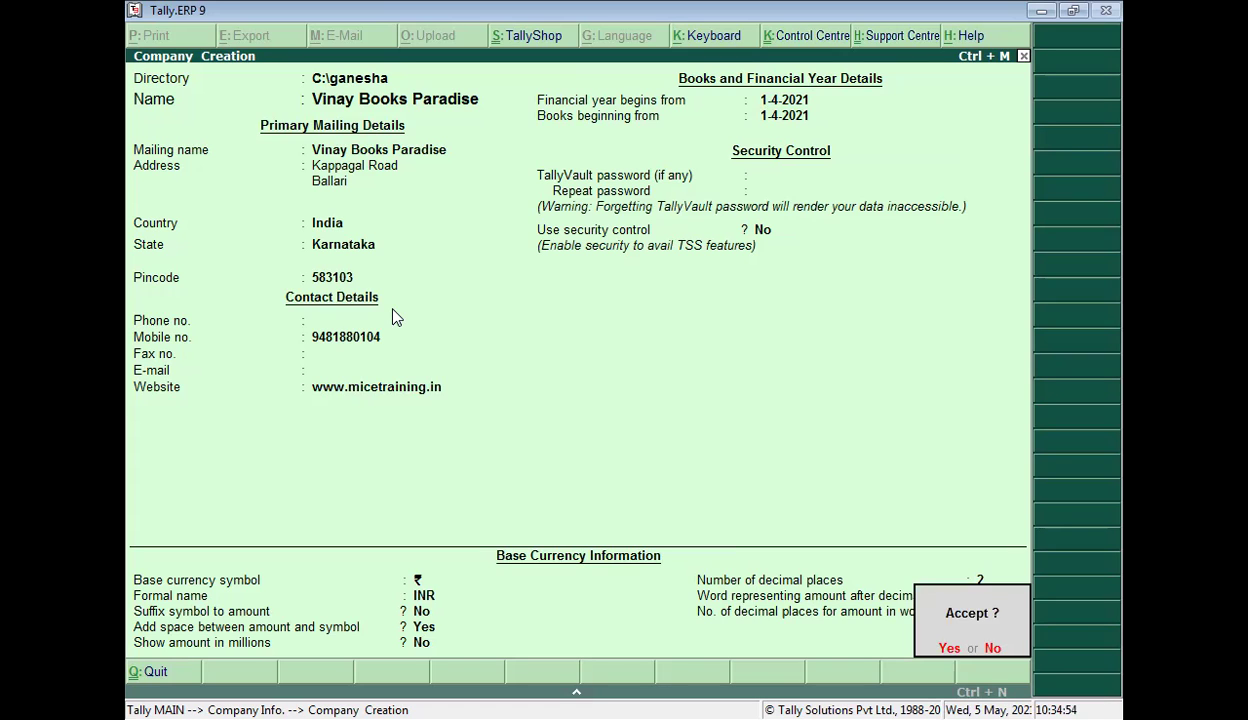
# Accept the form to save the company Vinay Books Paradise.
pyautogui.press('Return')
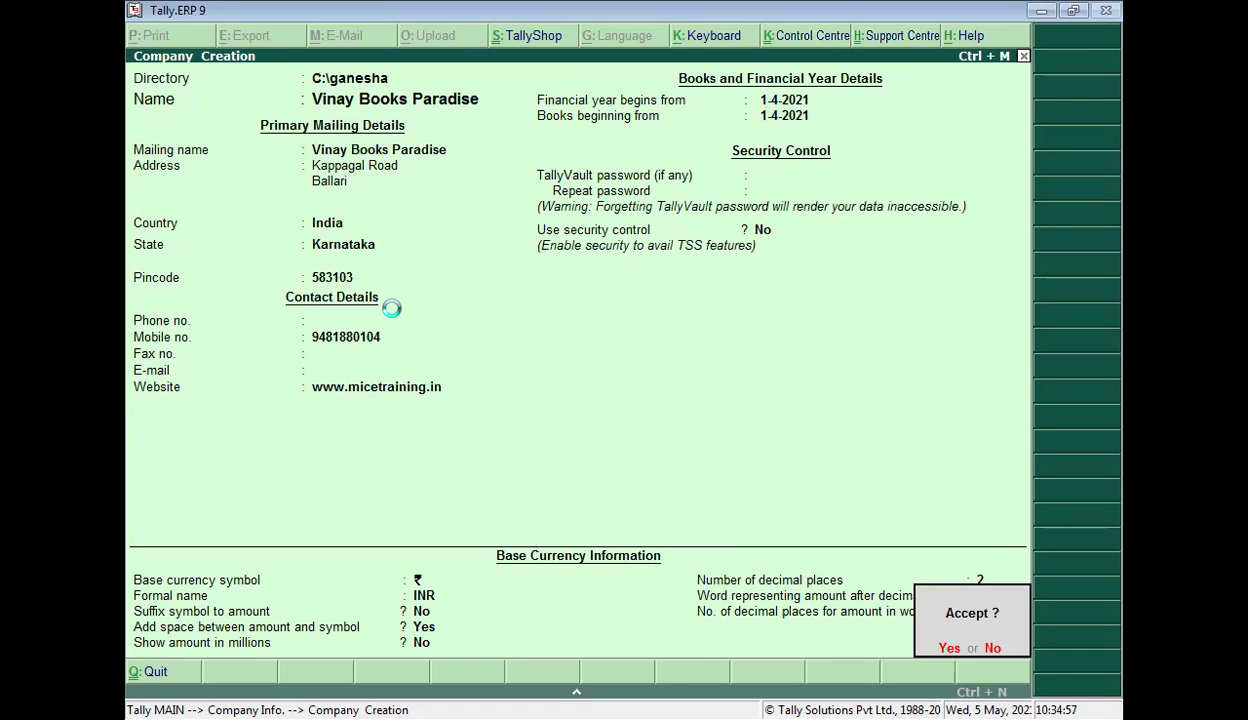